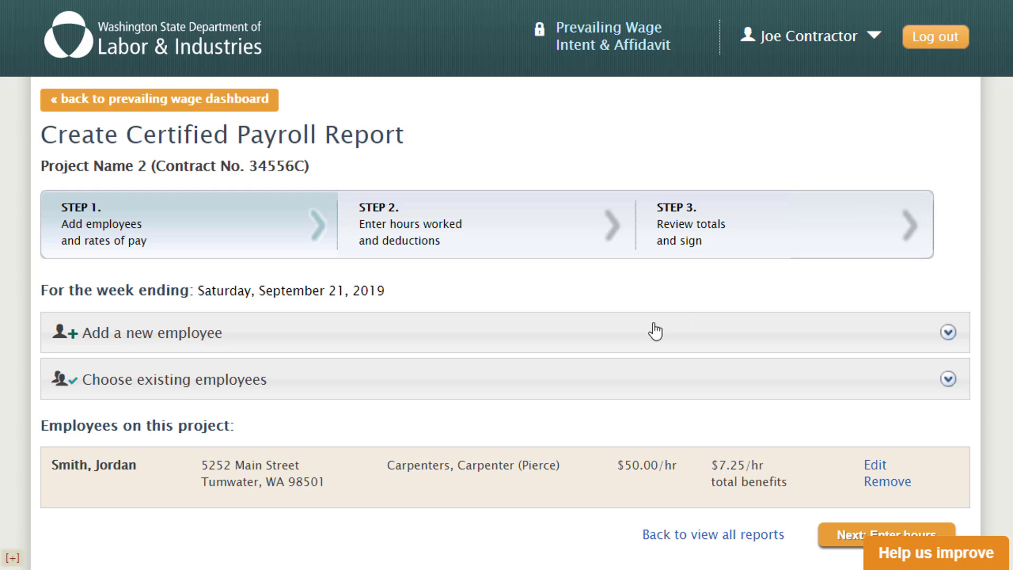
- Start a new employee, entering their first name, last name and Social Security number
{"action": "left_click", "coordinate": [643, 337]}
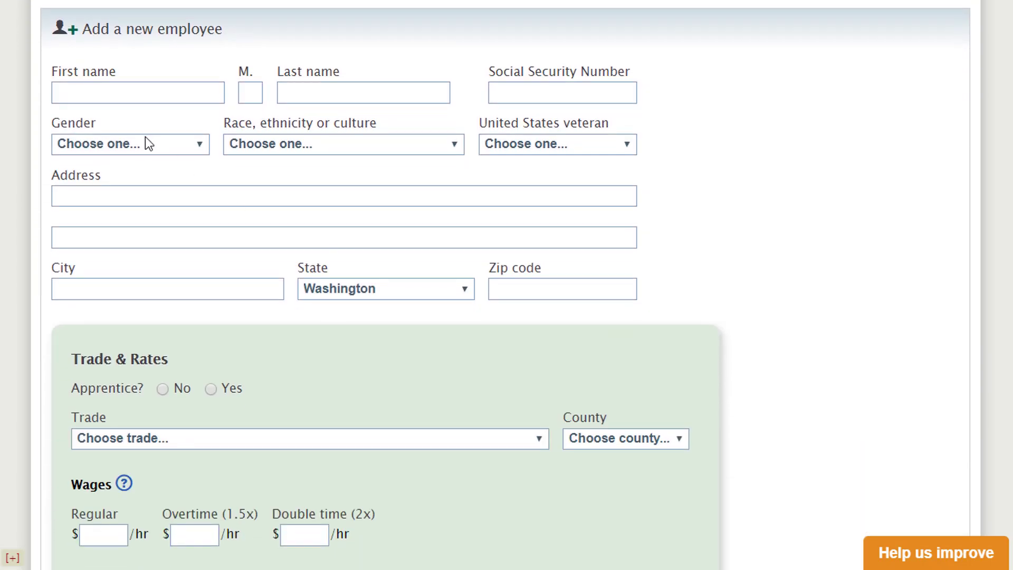
{"action": "left_click", "coordinate": [107, 90]}
{"action": "type", "text": "Jeff"}
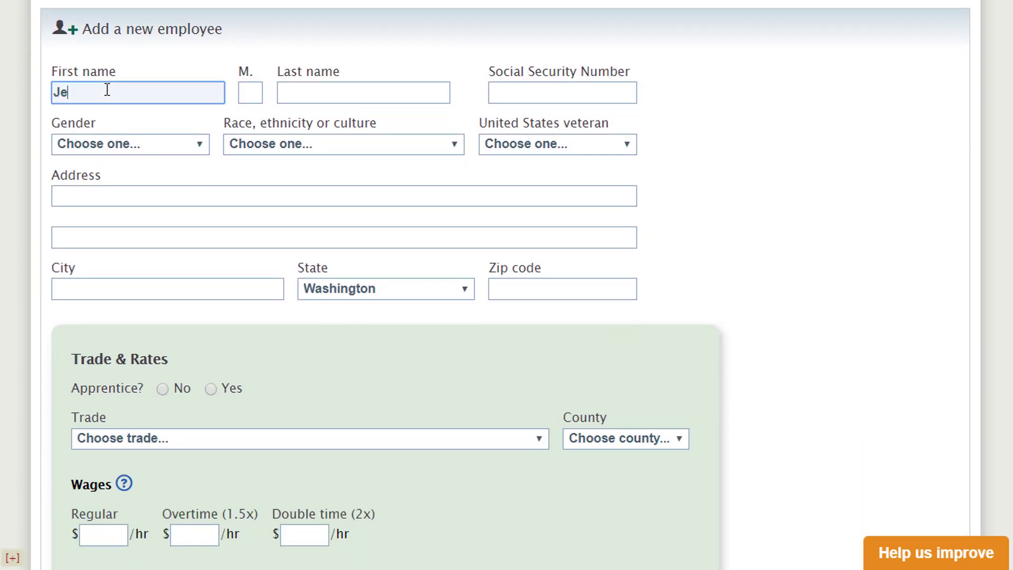
{"action": "key", "text": "Tab"}
{"action": "key", "text": "Tab"}
{"action": "type", "text": "Smith"}
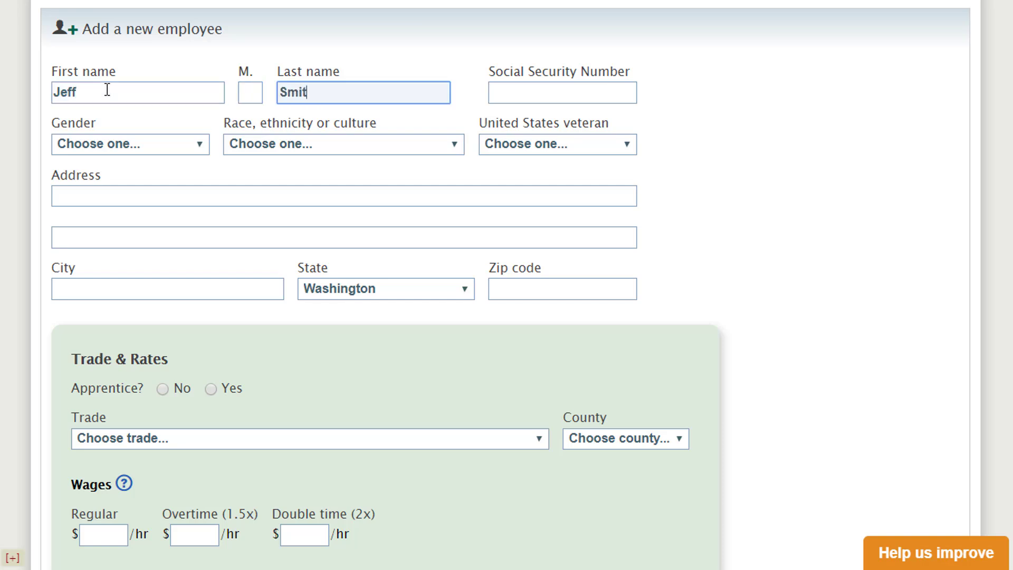
{"action": "key", "text": "Tab"}
{"action": "type", "text": "123-"}
{"action": "type", "text": "56-1234"}
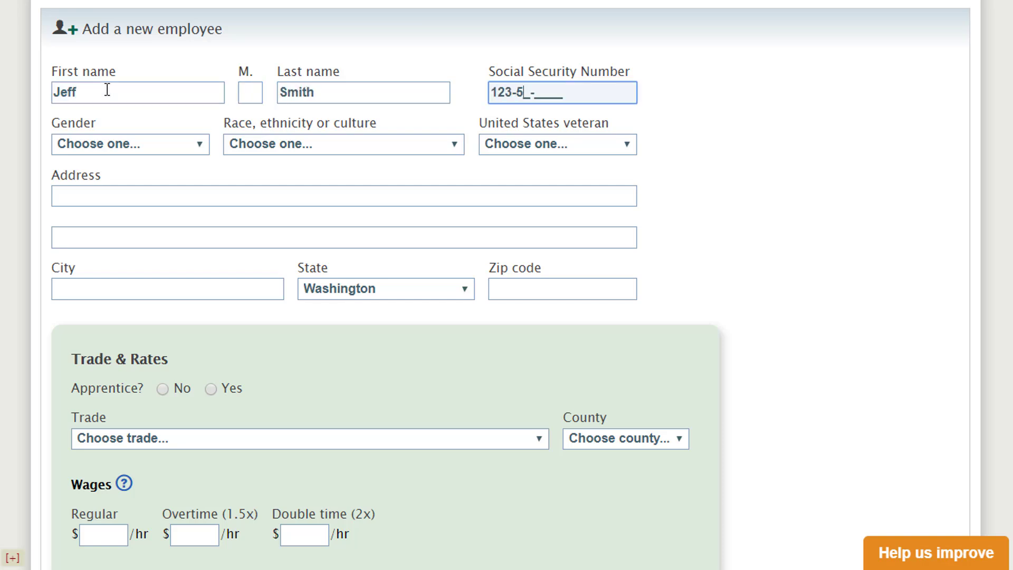
{"action": "key", "text": "Tab"}
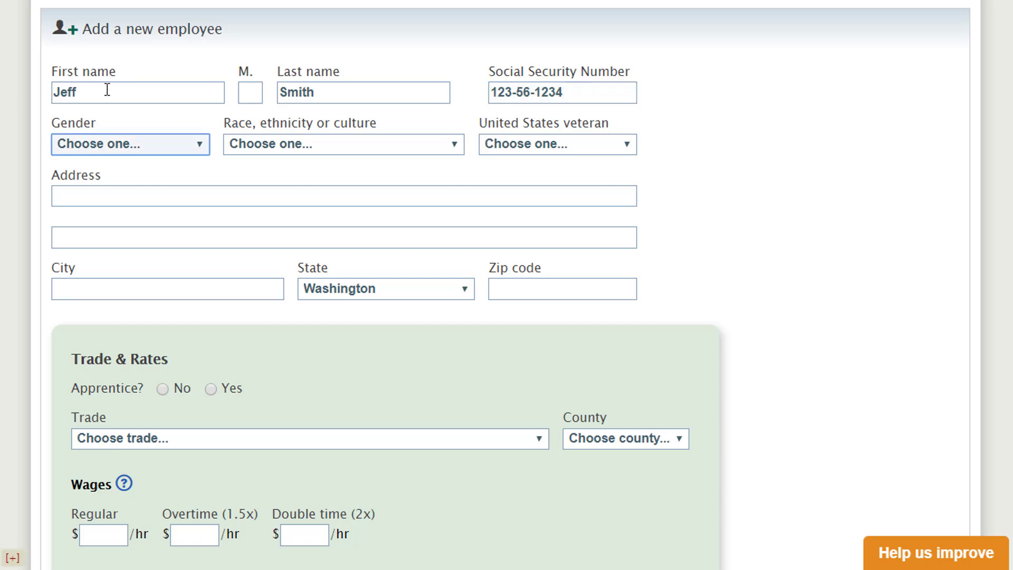
- Set the employee's gender to Male, race to Other and veteran status to Yes
{"action": "left_click", "coordinate": [189, 146]}
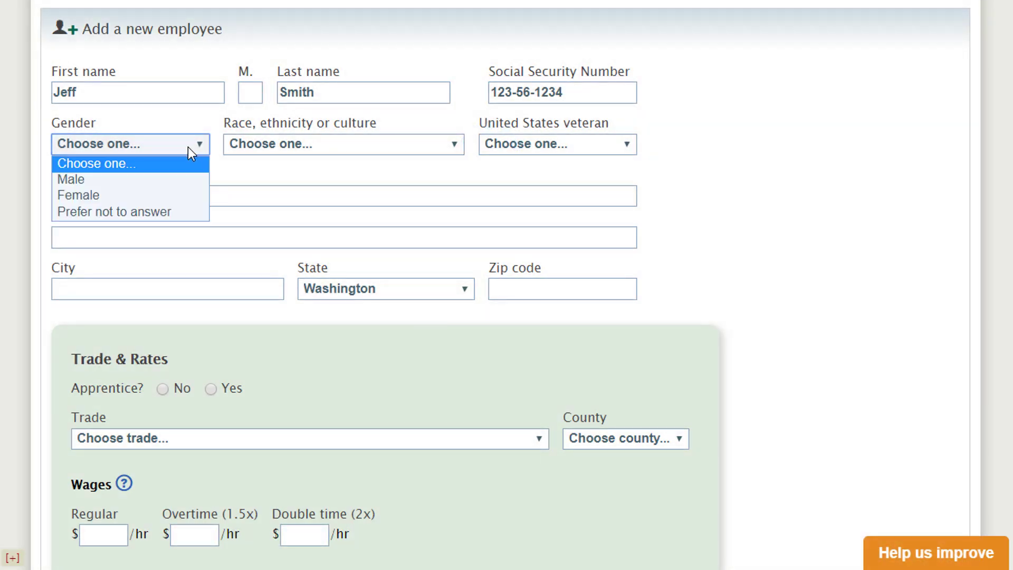
{"action": "left_click", "coordinate": [160, 183]}
{"action": "left_click", "coordinate": [341, 143]}
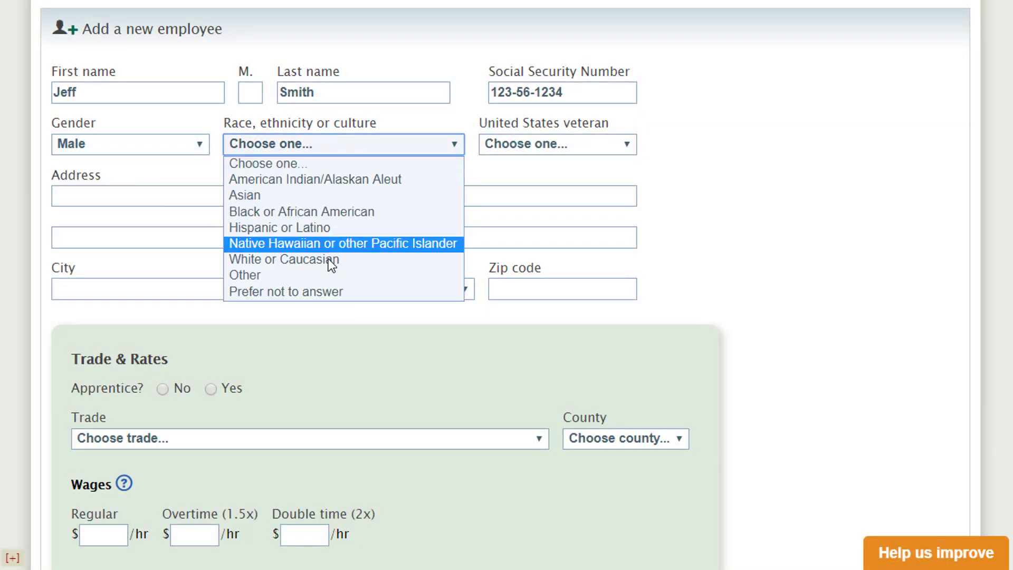
{"action": "left_click", "coordinate": [328, 273]}
{"action": "left_click", "coordinate": [548, 151]}
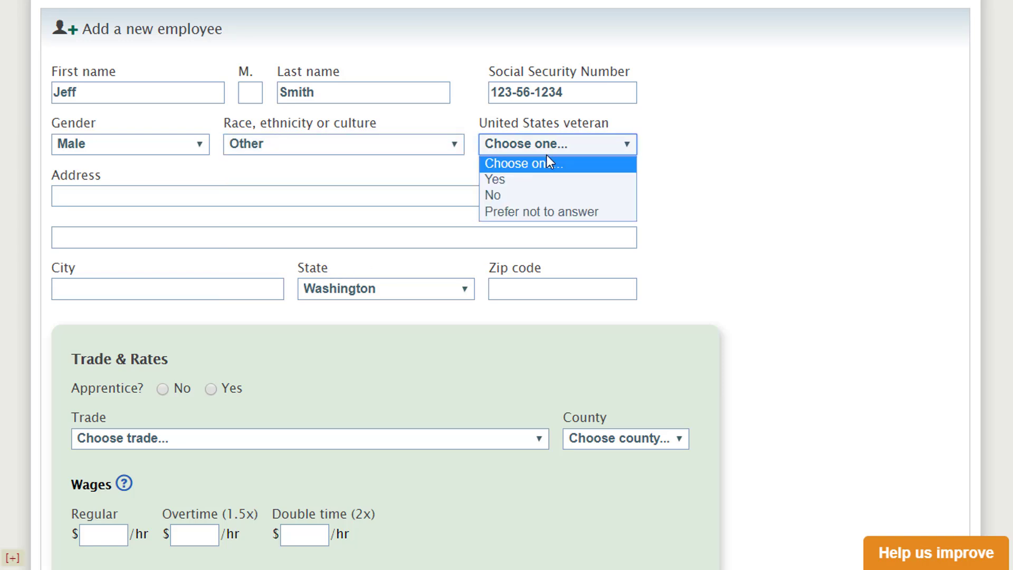
{"action": "left_click", "coordinate": [536, 179]}
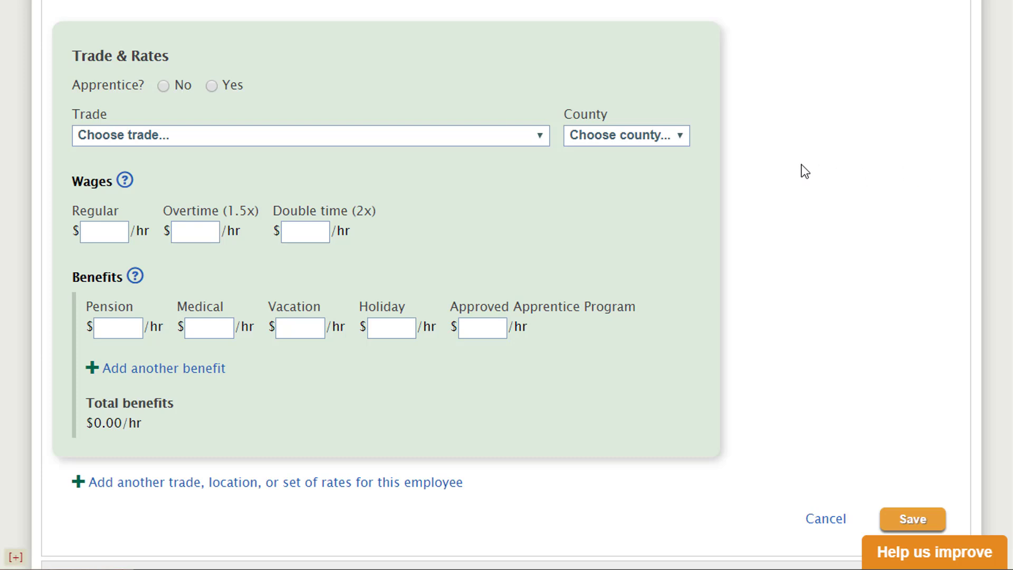
- Enter the apprentice ID, with trade Carpenters and work county Pierce
{"action": "left_click", "coordinate": [682, 137]}
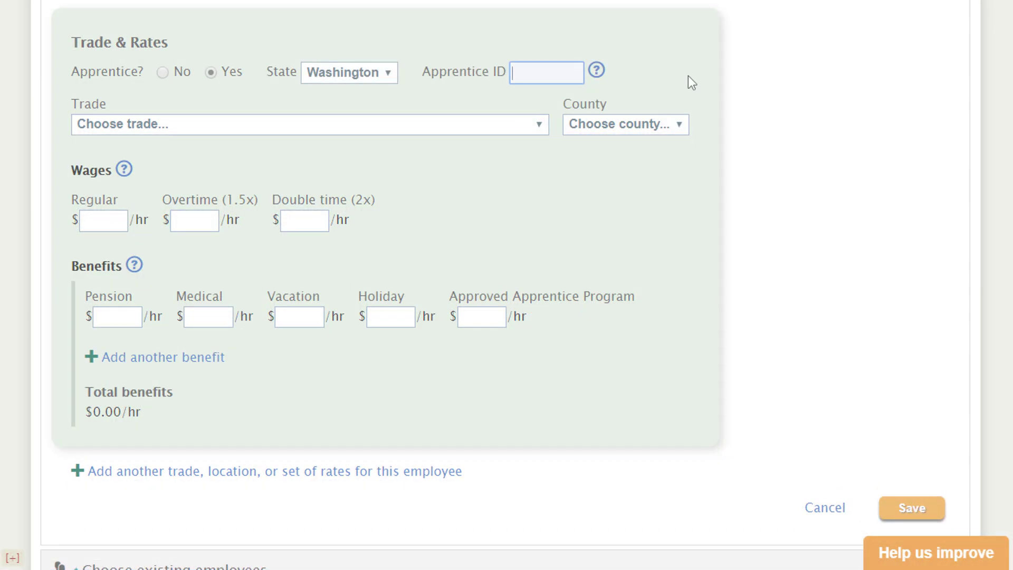
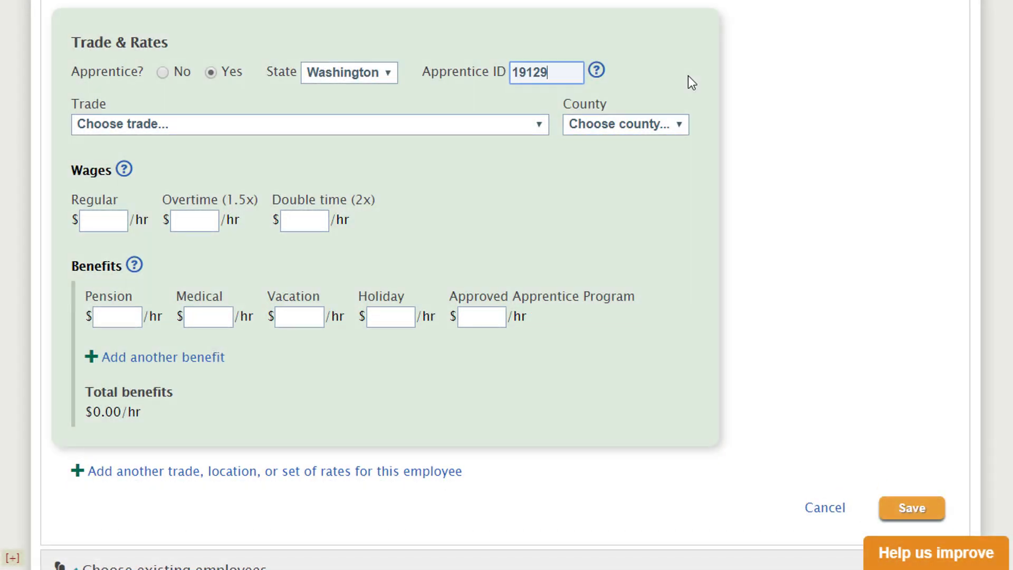
{"action": "left_click", "coordinate": [543, 126]}
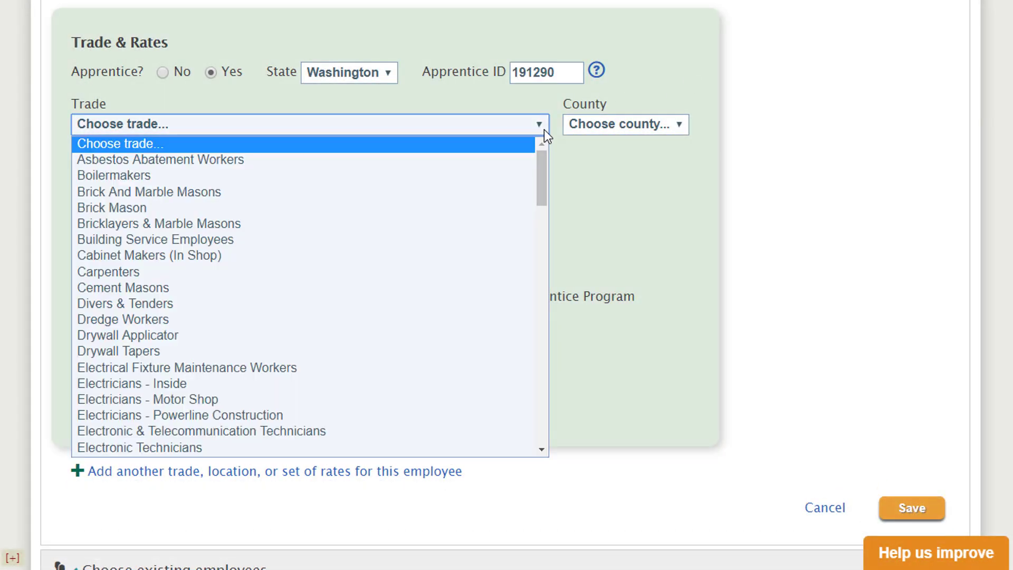
{"action": "left_click", "coordinate": [306, 272]}
{"action": "left_click", "coordinate": [631, 126]}
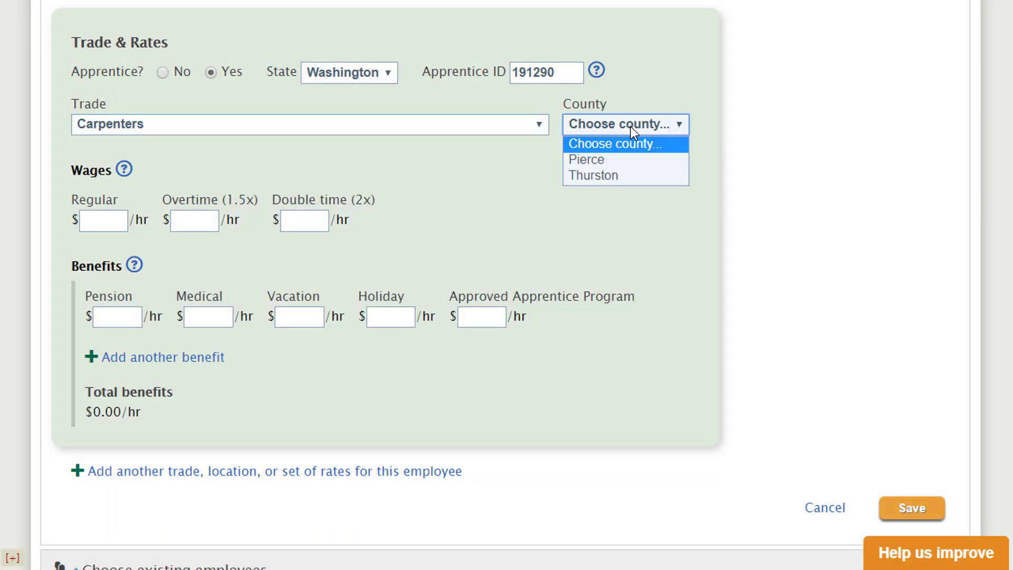
{"action": "left_click", "coordinate": [616, 159]}
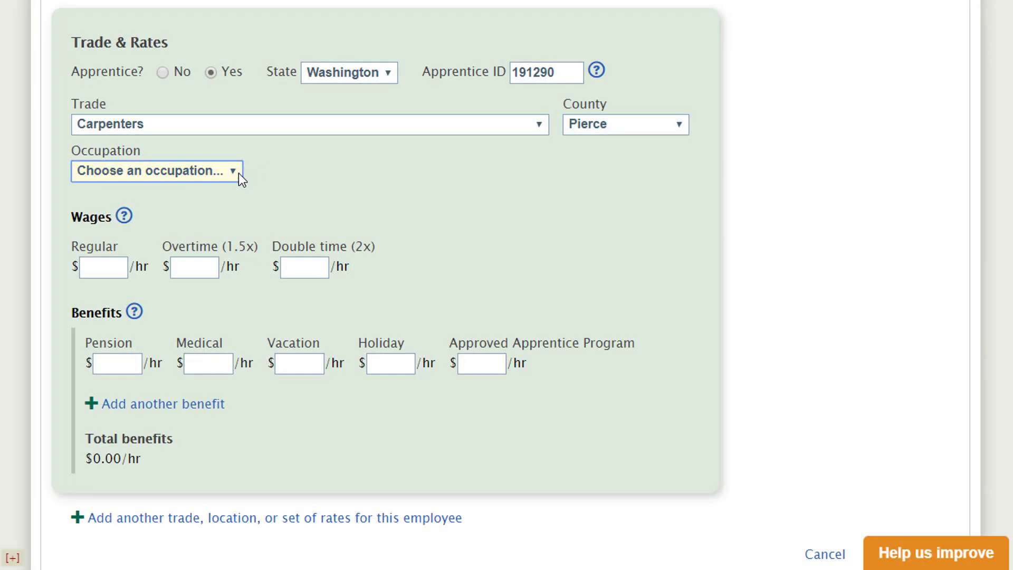
- Choose occupation Carpenter/Western WA and hours 2001-3000 (Step 3), then check the apprentice ID help
{"action": "left_click", "coordinate": [238, 173]}
{"action": "left_click", "coordinate": [205, 206]}
{"action": "left_click", "coordinate": [370, 173]}
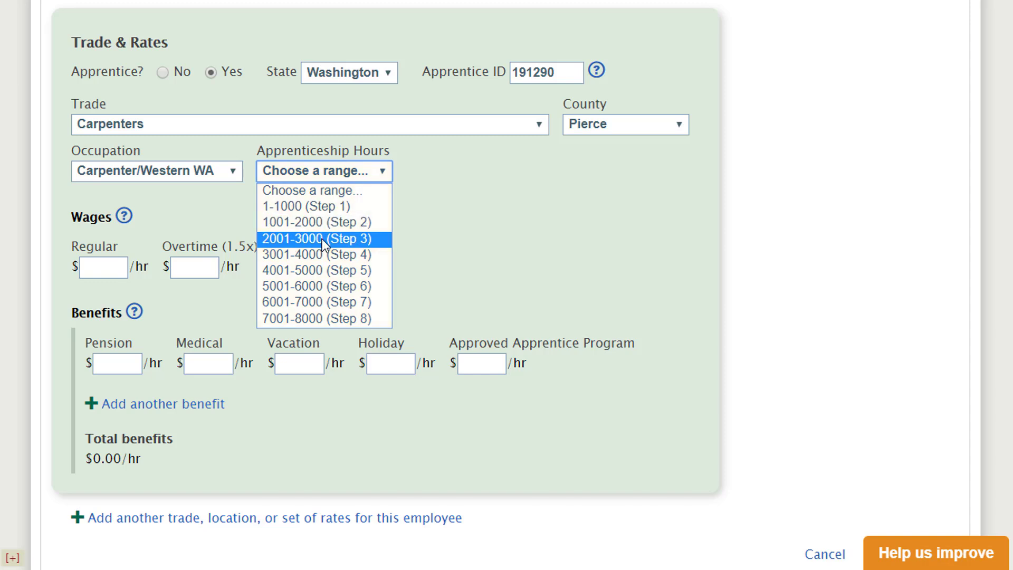
{"action": "left_click", "coordinate": [322, 239]}
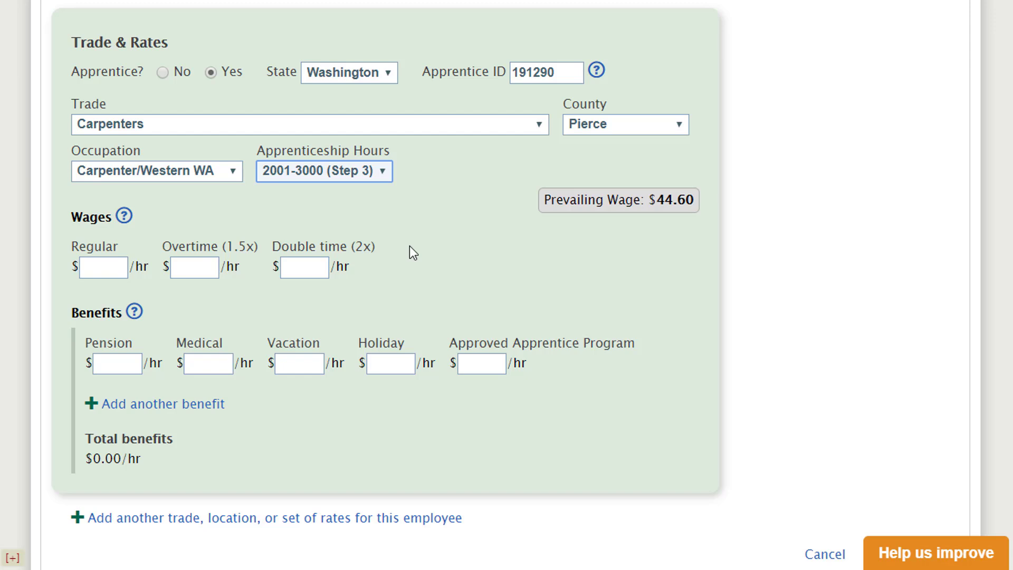
{"action": "left_click", "coordinate": [597, 72]}
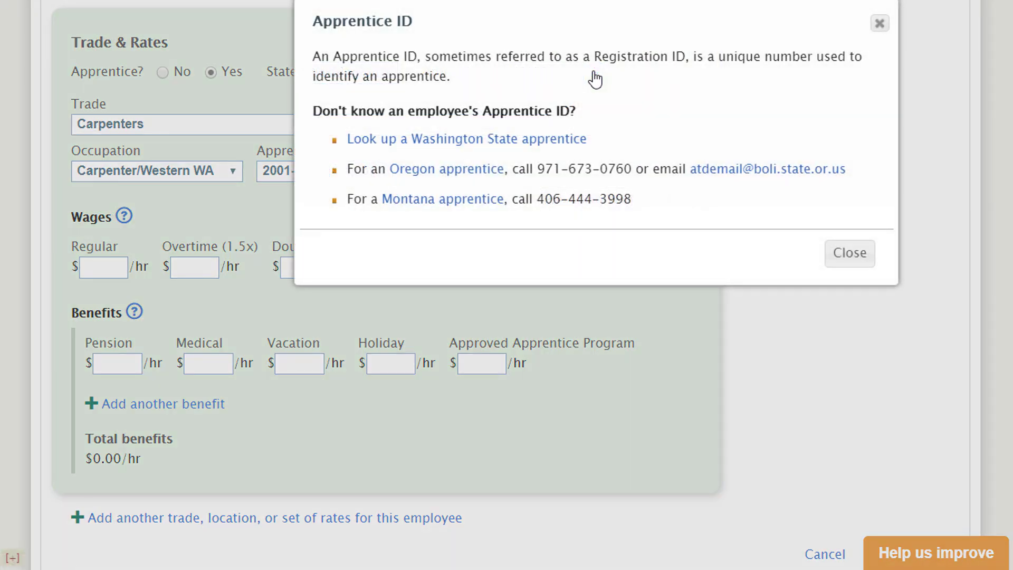
{"action": "left_click", "coordinate": [880, 24]}
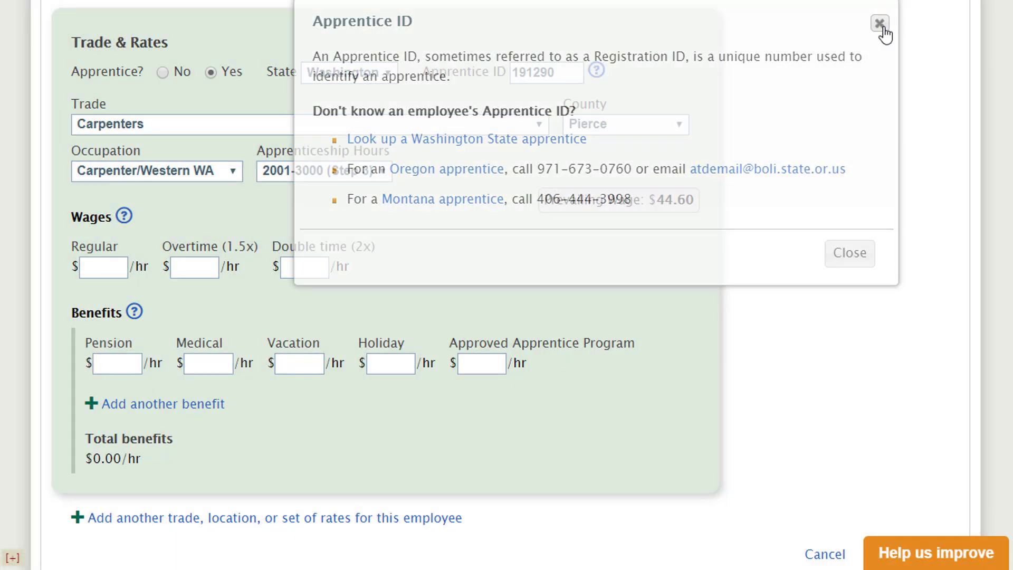
- Make the employee a non-apprentice Electricians - Inside, Journey Level worker at $46.05/hr regular
{"action": "left_click", "coordinate": [163, 71]}
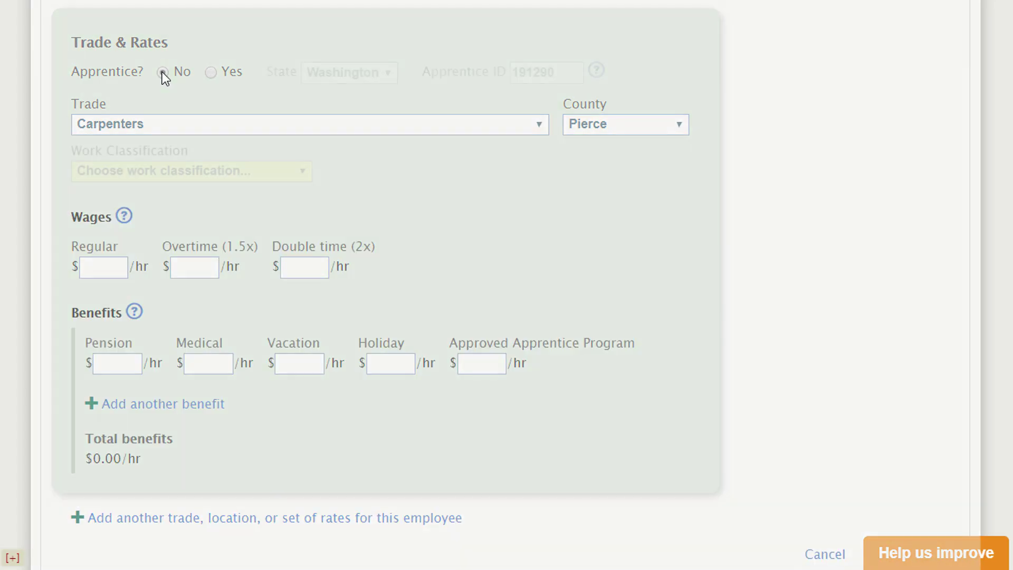
{"action": "left_click", "coordinate": [191, 121]}
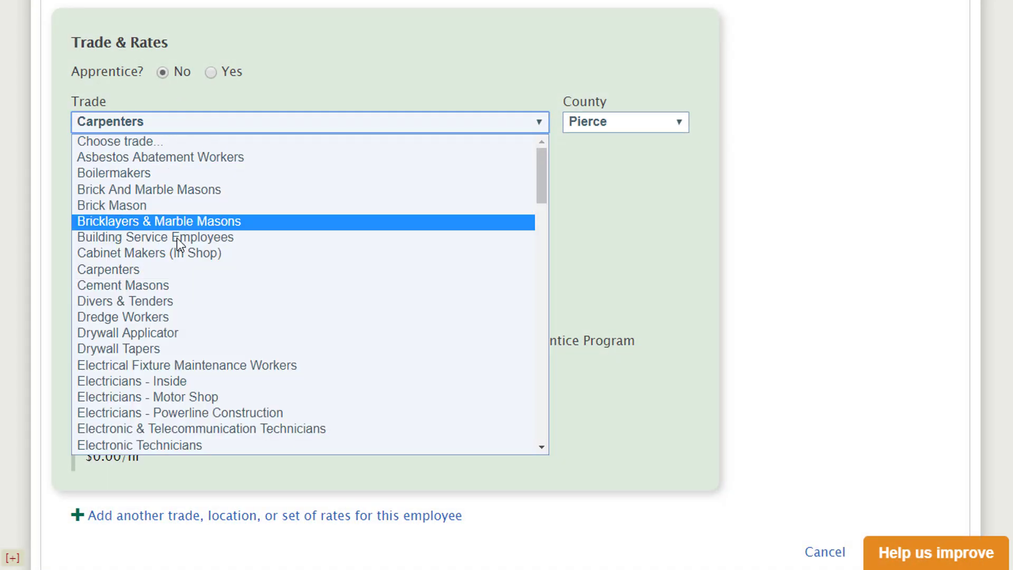
{"action": "left_click", "coordinate": [164, 381]}
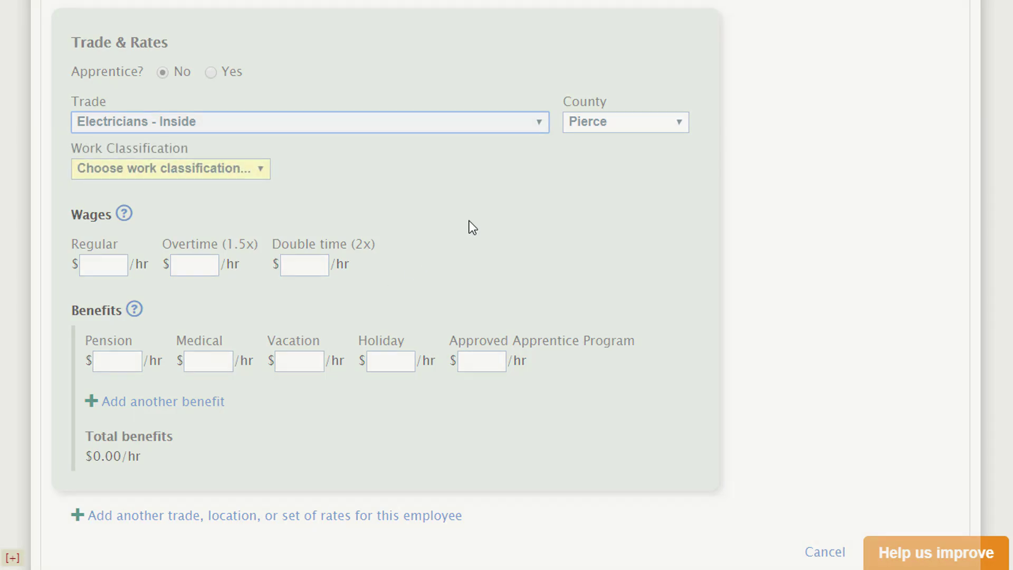
{"action": "left_click", "coordinate": [246, 173]}
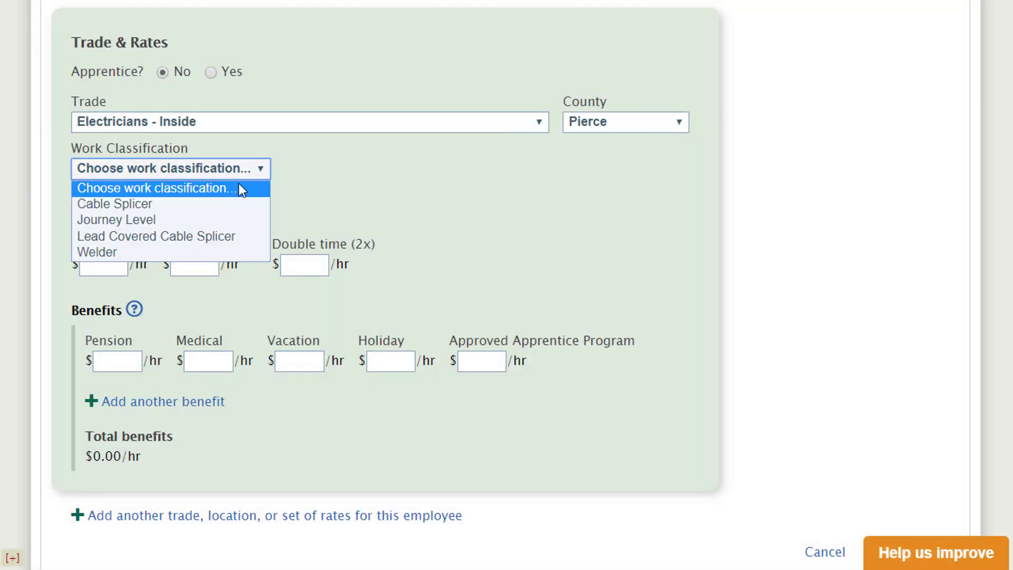
{"action": "left_click", "coordinate": [230, 217]}
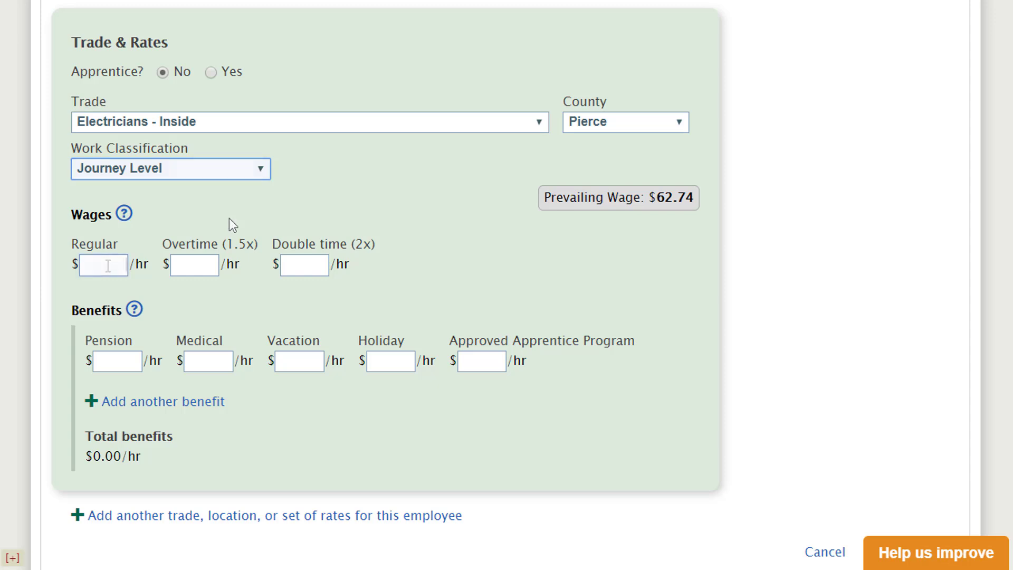
{"action": "left_click", "coordinate": [81, 265]}
{"action": "type", "text": "46.05"}
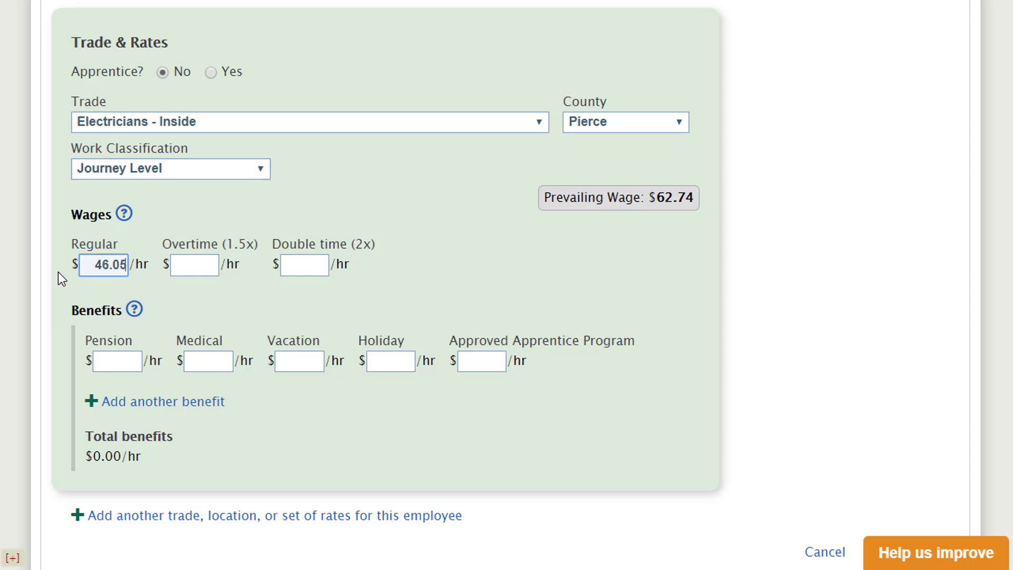
{"action": "key", "text": "Tab"}
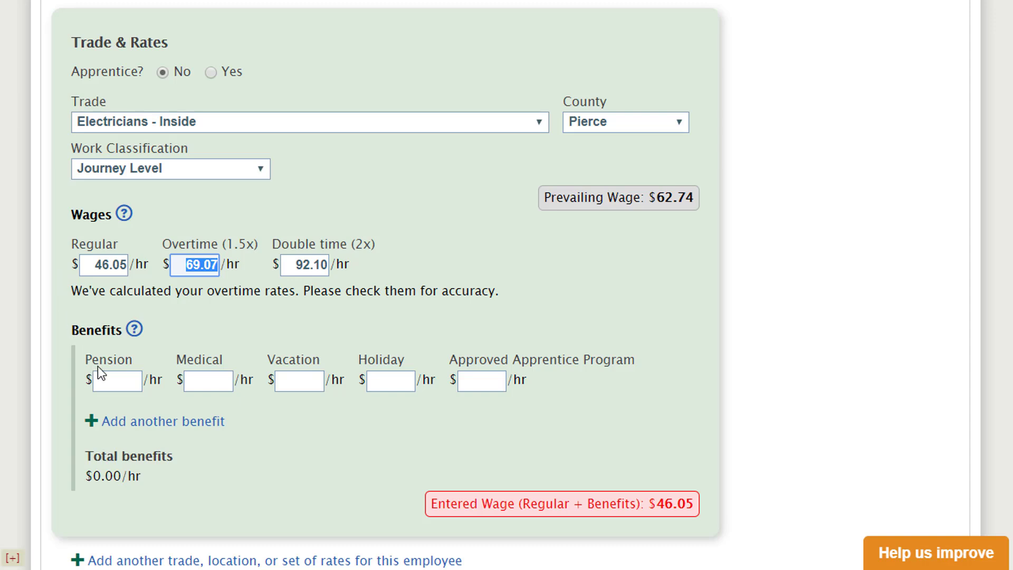
- Enter benefits of pension 8.65, medical 9.93 and apprentice program 1.10 per hour
{"action": "left_click", "coordinate": [108, 380]}
{"action": "type", "text": "8.65"}
{"action": "key", "text": "Tab"}
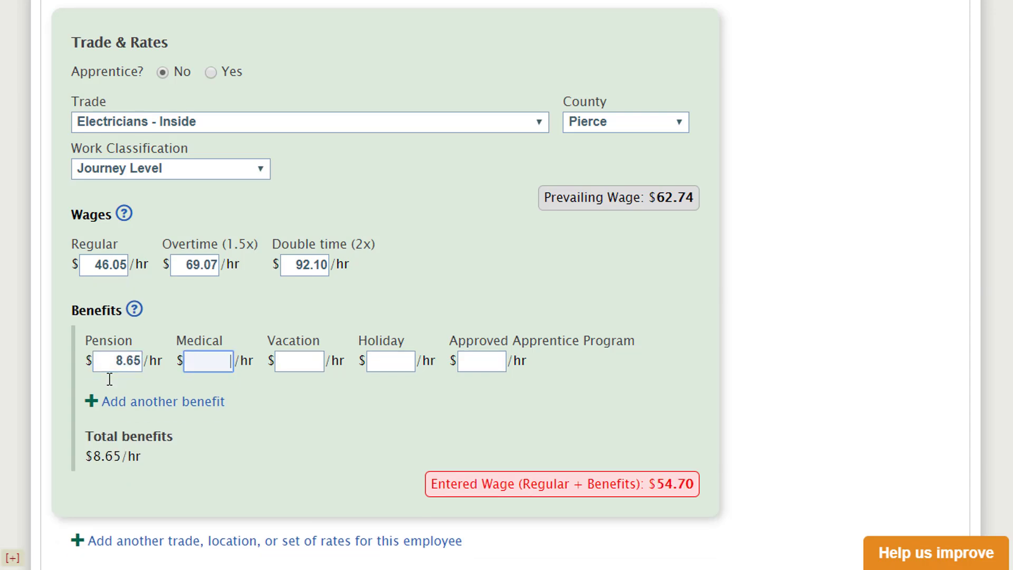
{"action": "type", "text": "9.93"}
{"action": "key", "text": "Tab"}
{"action": "key", "text": "Tab"}
{"action": "key", "text": "Tab"}
{"action": "type", "text": "1.10"}
{"action": "key", "text": "Tab"}
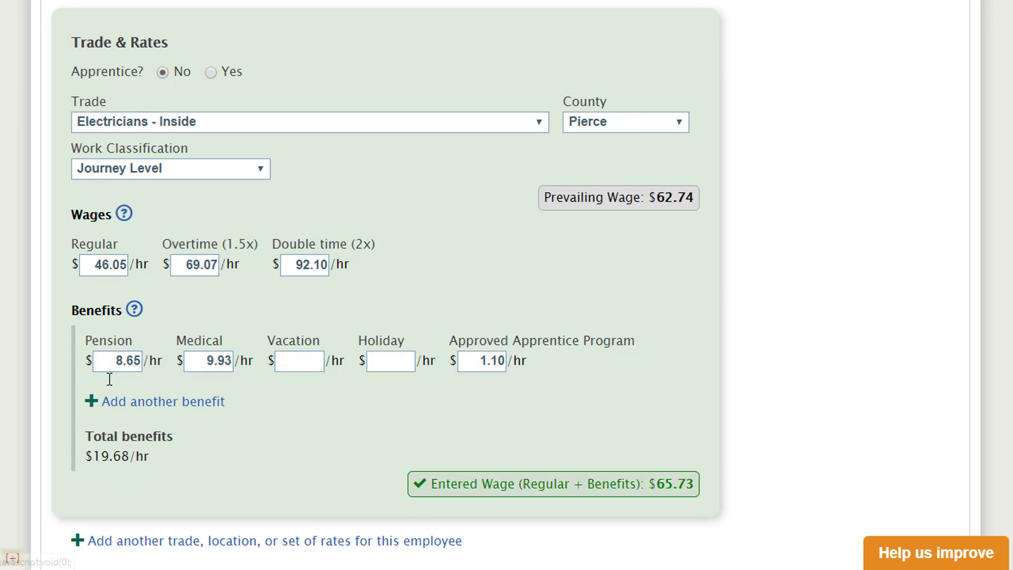
- Add a custom 'Admin Maint Fund' benefit at 0.35 per hour
{"action": "left_click", "coordinate": [137, 401]}
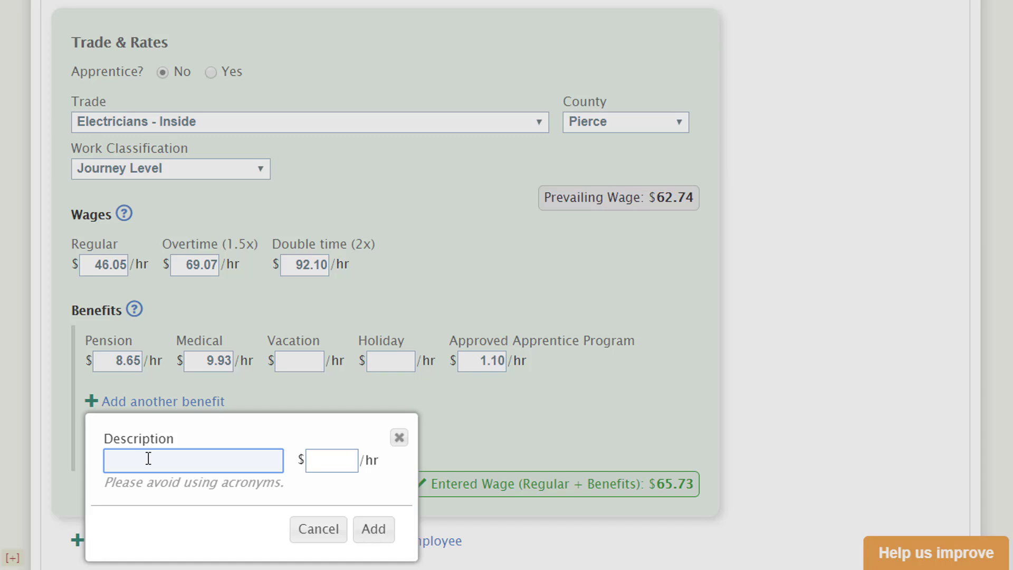
{"action": "type", "text": "Admin Maint Fund"}
{"action": "key", "text": "Tab"}
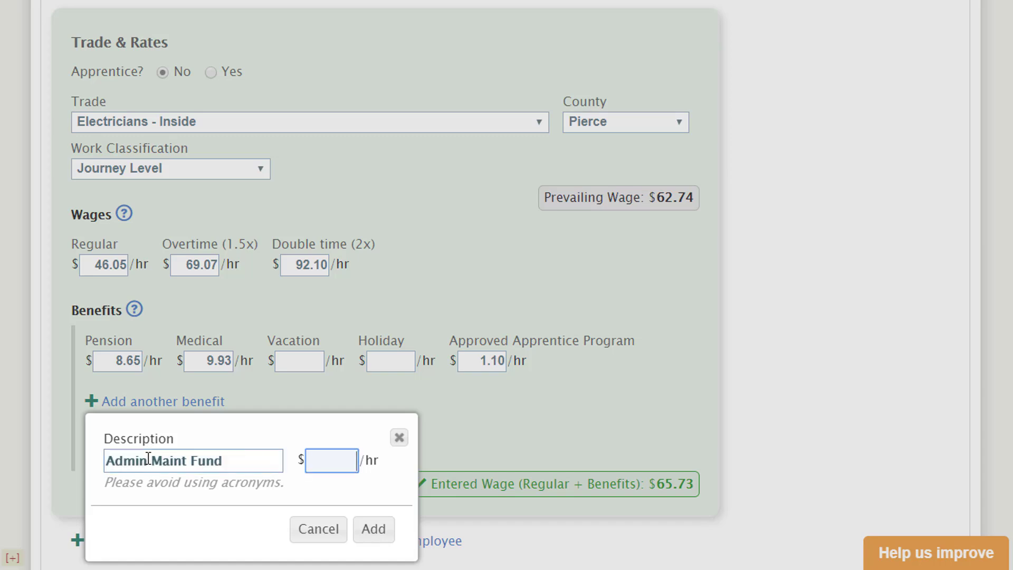
{"action": "type", "text": ".35"}
{"action": "left_click", "coordinate": [376, 533]}
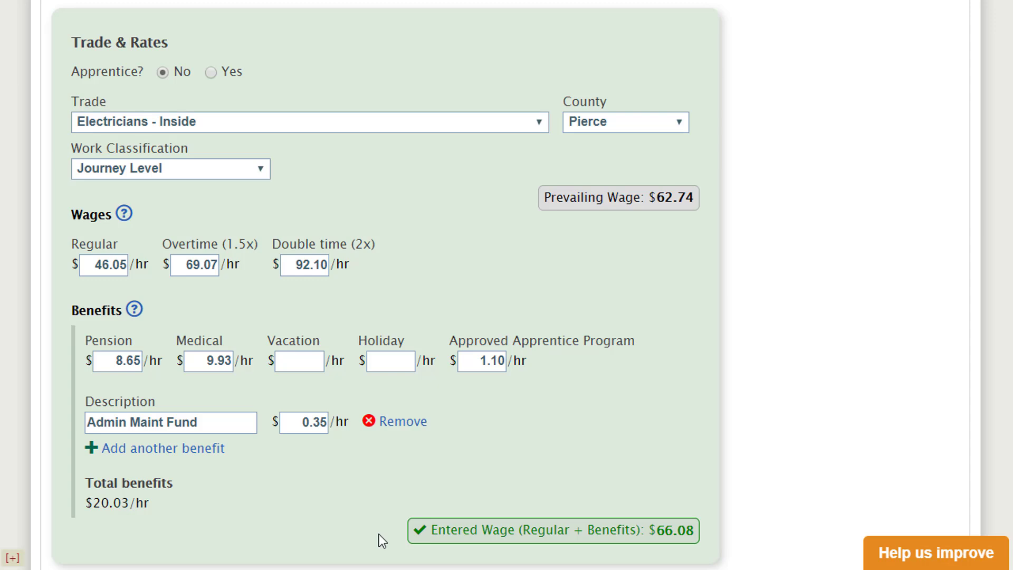
- Review the wages and fringe benefits help, then save the electrician's wages and $20.03 benefits
{"action": "scroll", "coordinate": [762, 448], "scroll_direction": "down", "scroll_amount": 2}
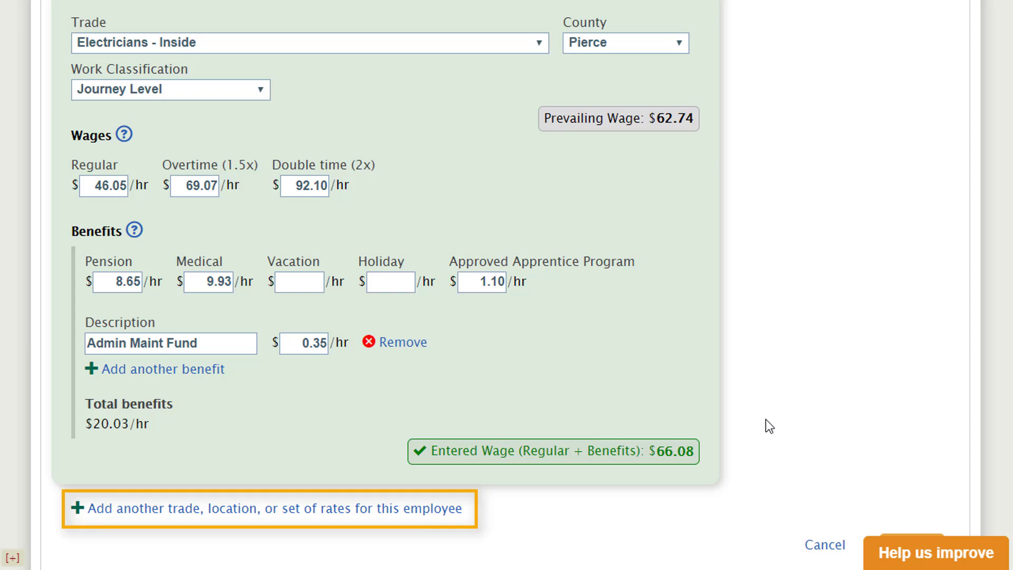
{"action": "left_click", "coordinate": [127, 137]}
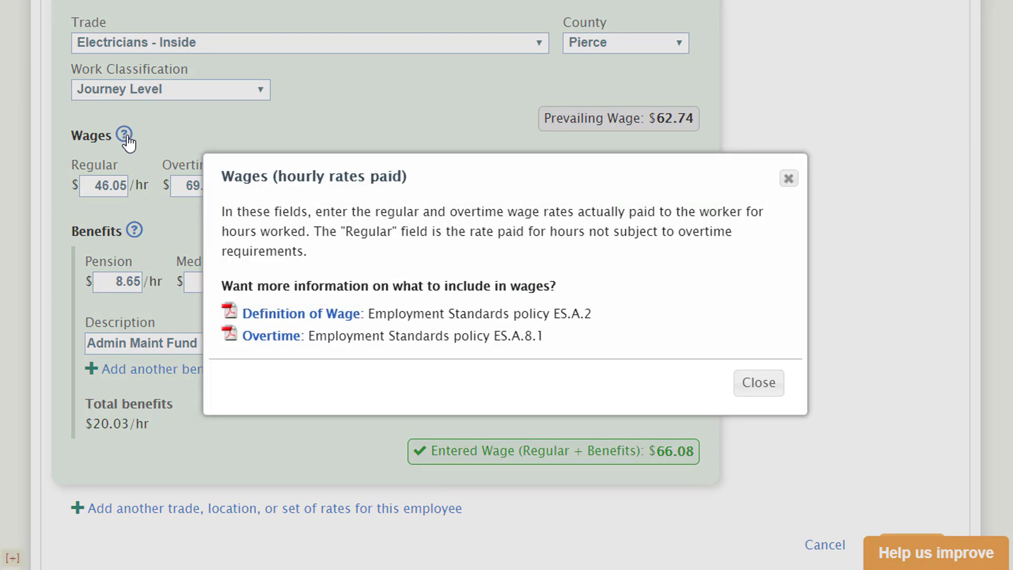
{"action": "left_click", "coordinate": [789, 180]}
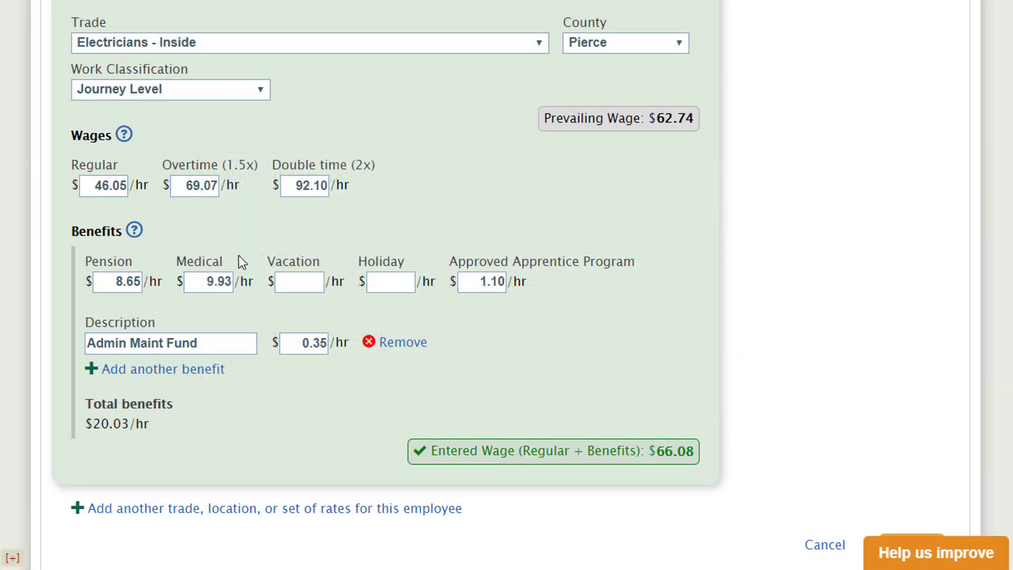
{"action": "left_click", "coordinate": [135, 232]}
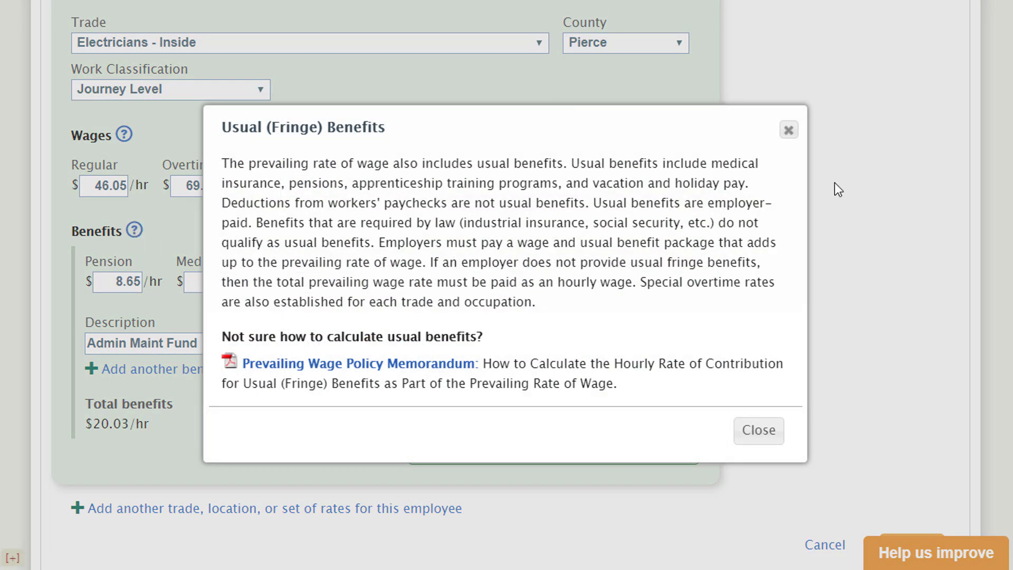
{"action": "left_click", "coordinate": [790, 135]}
{"action": "scroll", "coordinate": [787, 430], "scroll_direction": "down", "scroll_amount": 2}
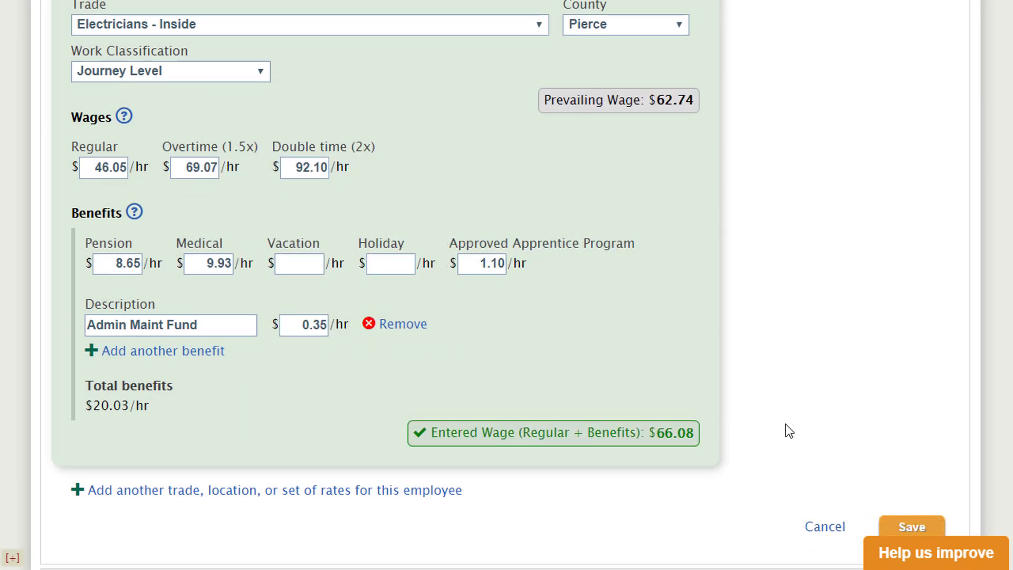
{"action": "left_click", "coordinate": [912, 466]}
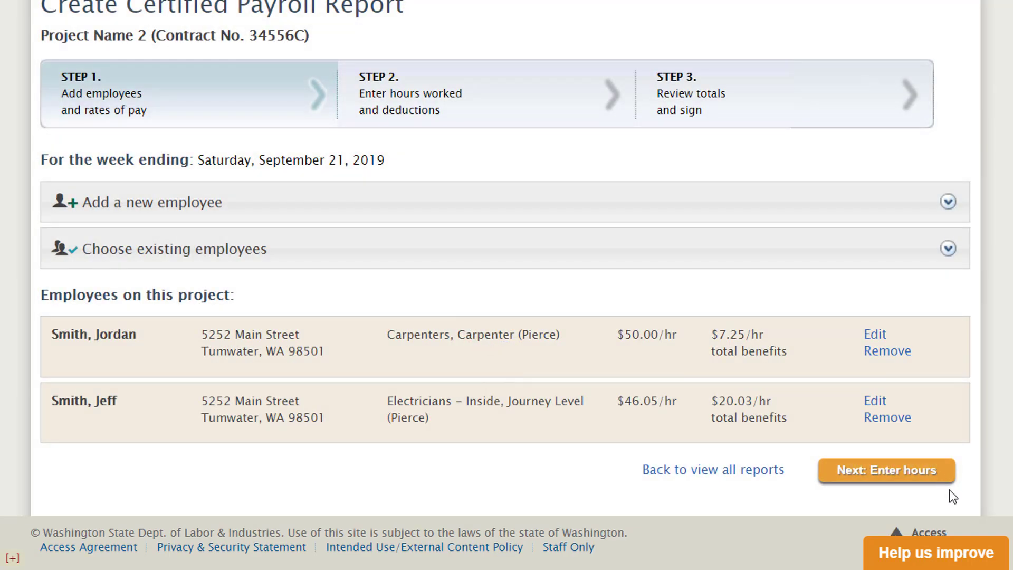
- Add all three existing employees to the project and continue to Step 2, Enter hours
{"action": "left_click", "coordinate": [897, 257]}
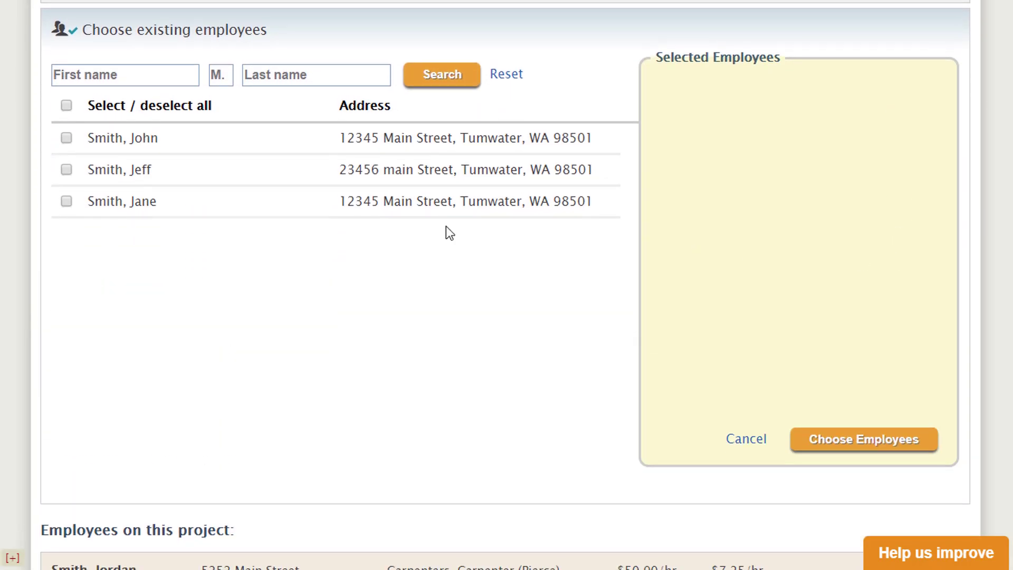
{"action": "left_click", "coordinate": [67, 139]}
{"action": "left_click", "coordinate": [67, 170]}
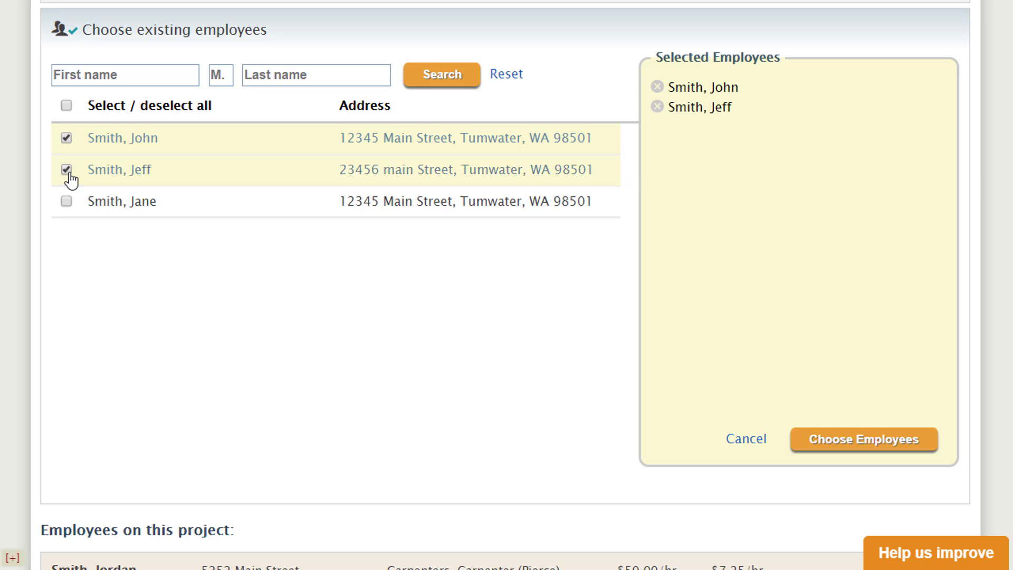
{"action": "left_click", "coordinate": [66, 201]}
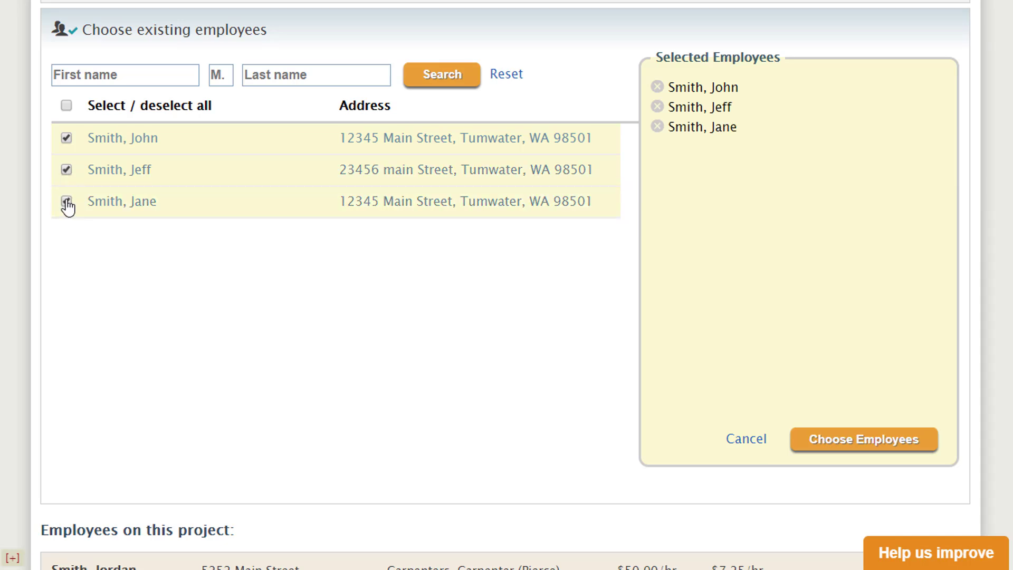
{"action": "left_click", "coordinate": [855, 444]}
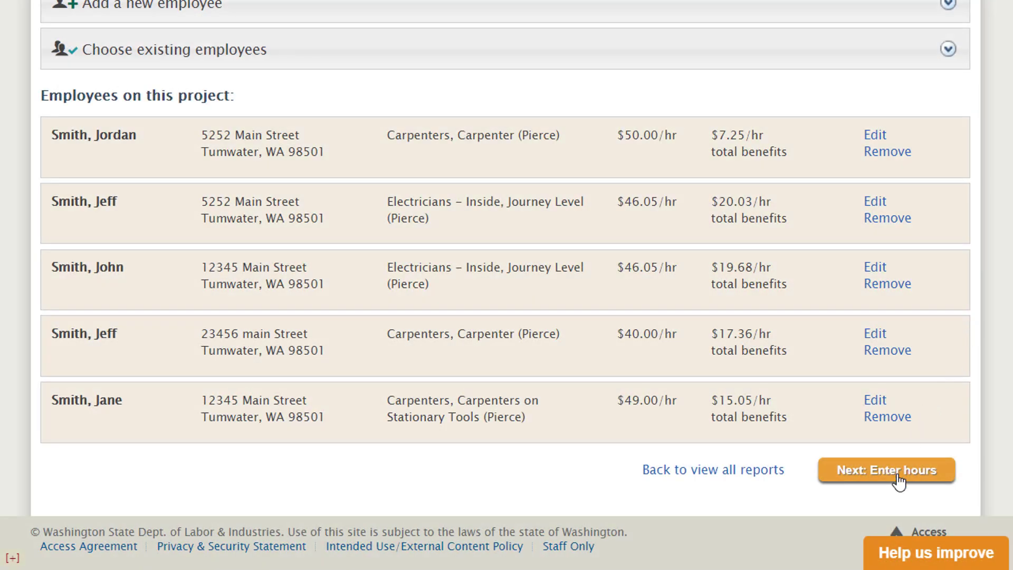
{"action": "left_click", "coordinate": [898, 470]}
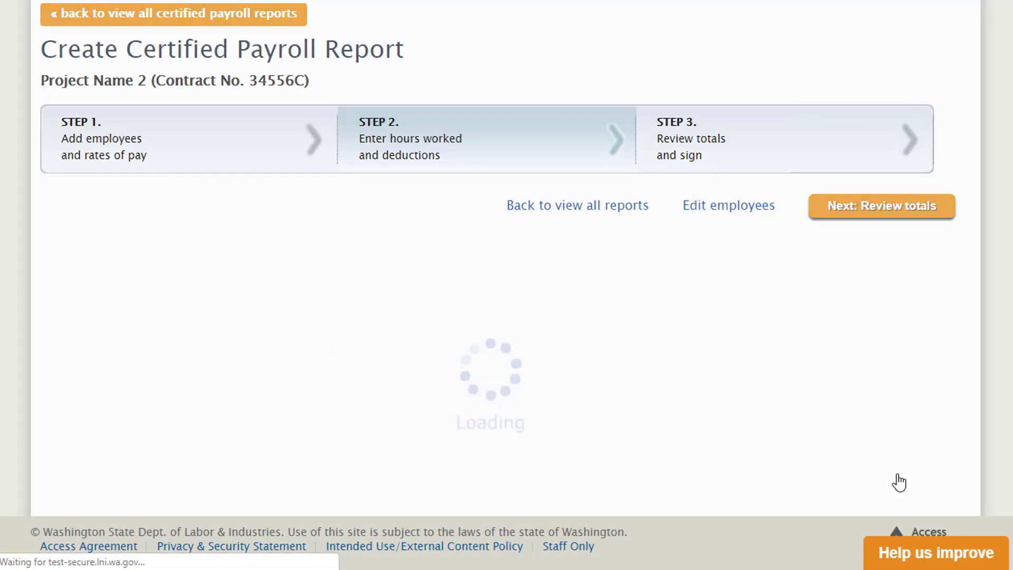